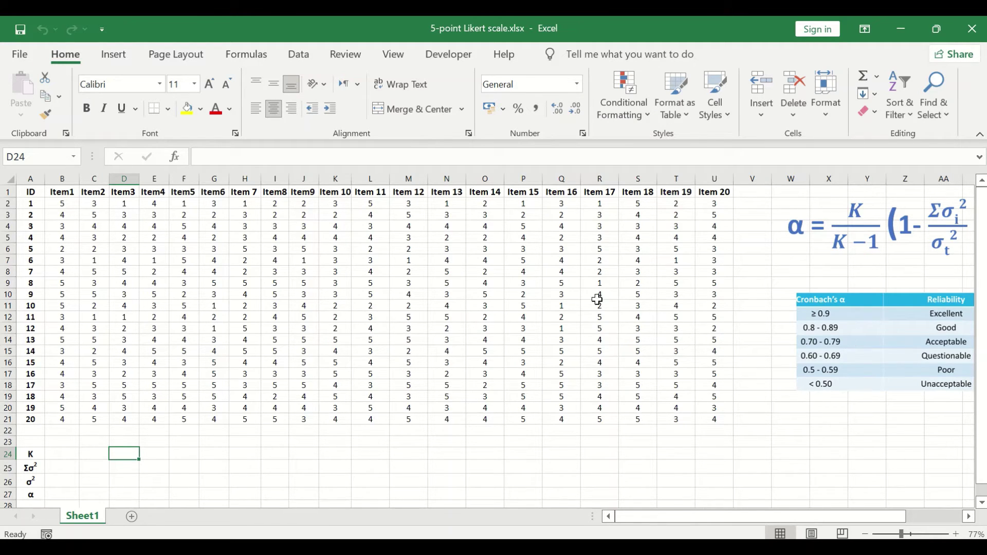
# Enter the header "Totalscore" in cell V1, beside the Item 20 column.
pyautogui.click(753, 194)
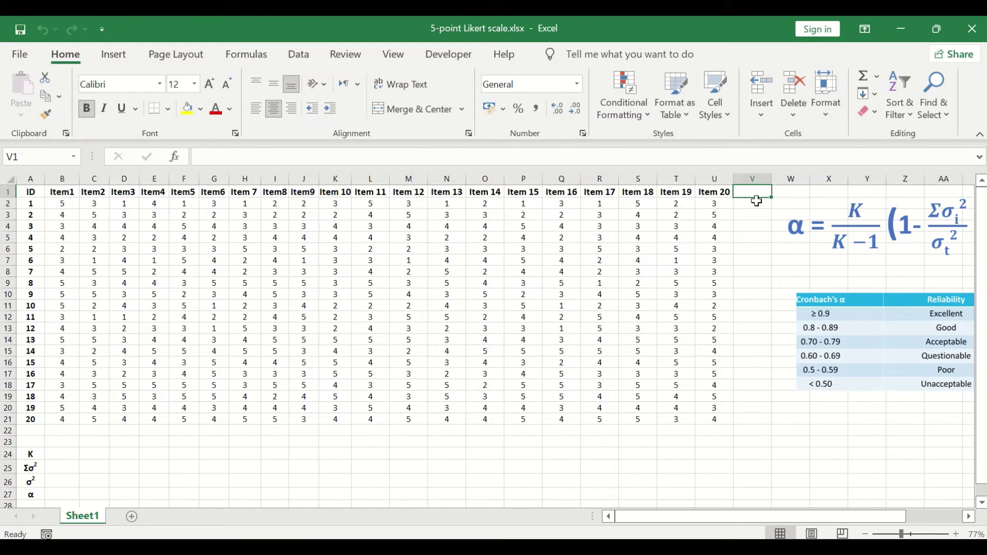
pyautogui.write('Totalss')
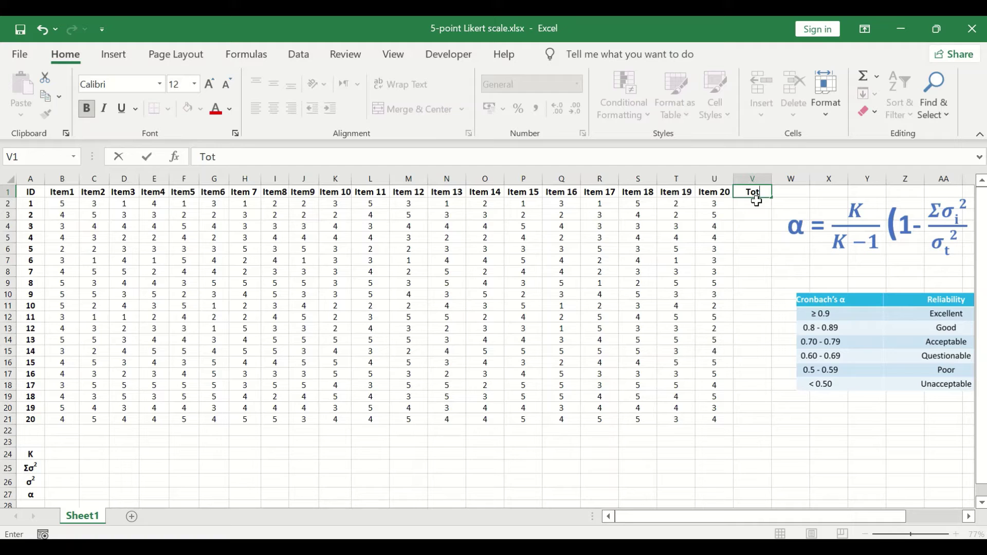
pyautogui.press('BackSpace')
pyautogui.write('core')
# Sum the first respondent's item scores B2:U2 in V2 and fill the formula down to V21.
pyautogui.click(754, 203)
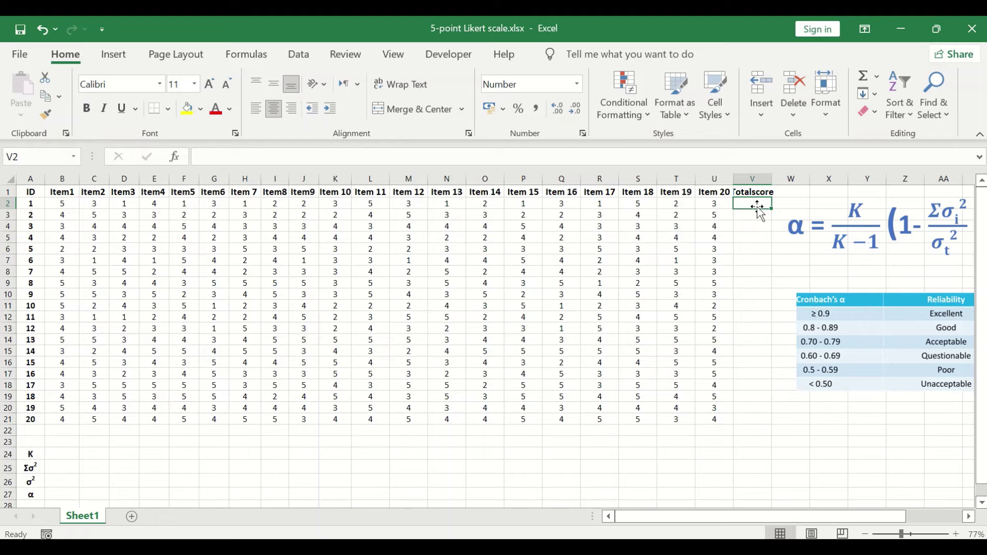
pyautogui.click(880, 81)
pyautogui.click(885, 95)
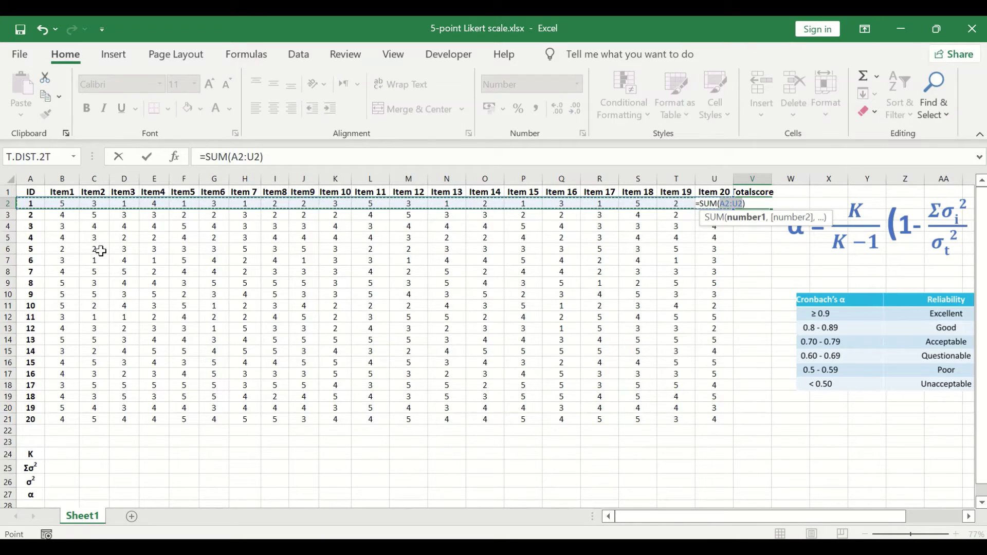
pyautogui.moveTo(61, 194); pyautogui.dragTo(710, 204)
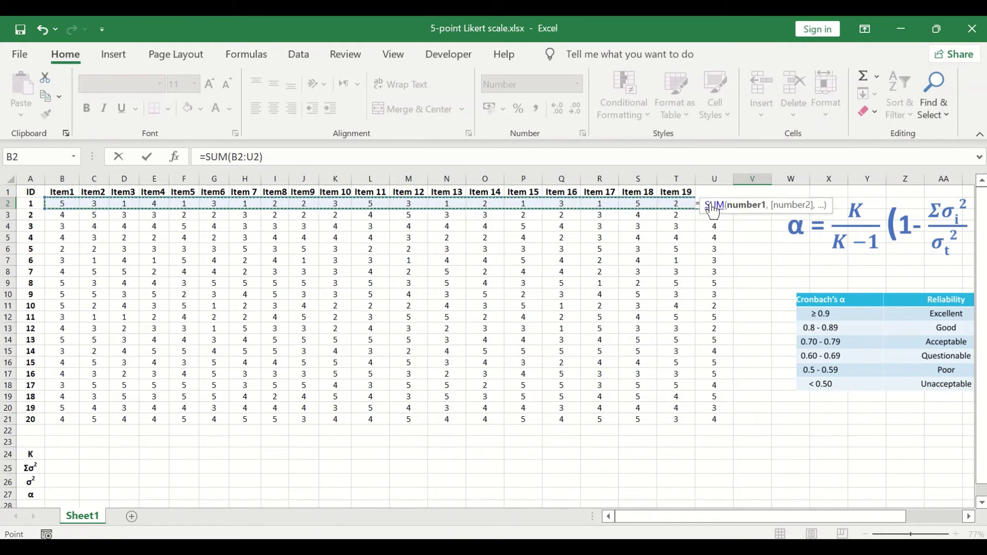
pyautogui.press('Return')
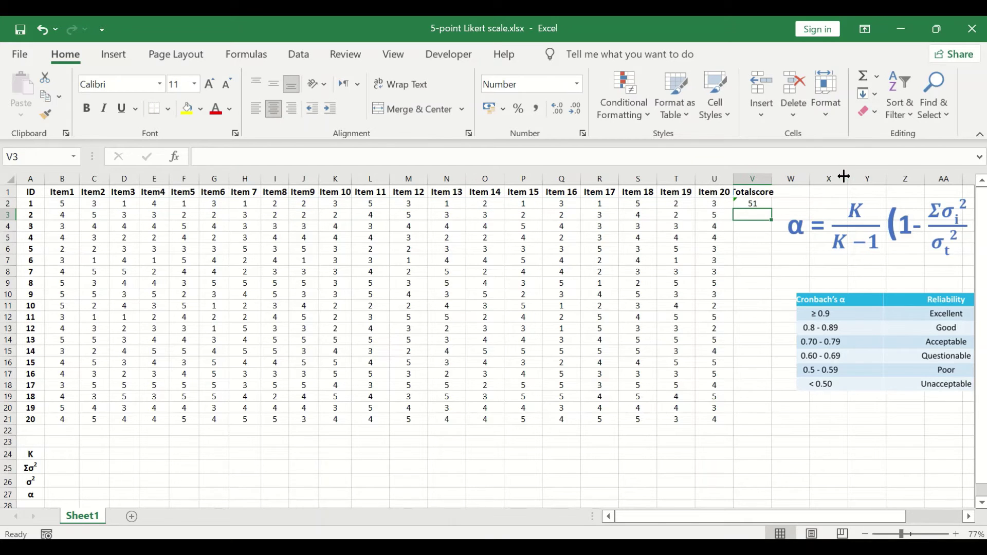
pyautogui.click(751, 204)
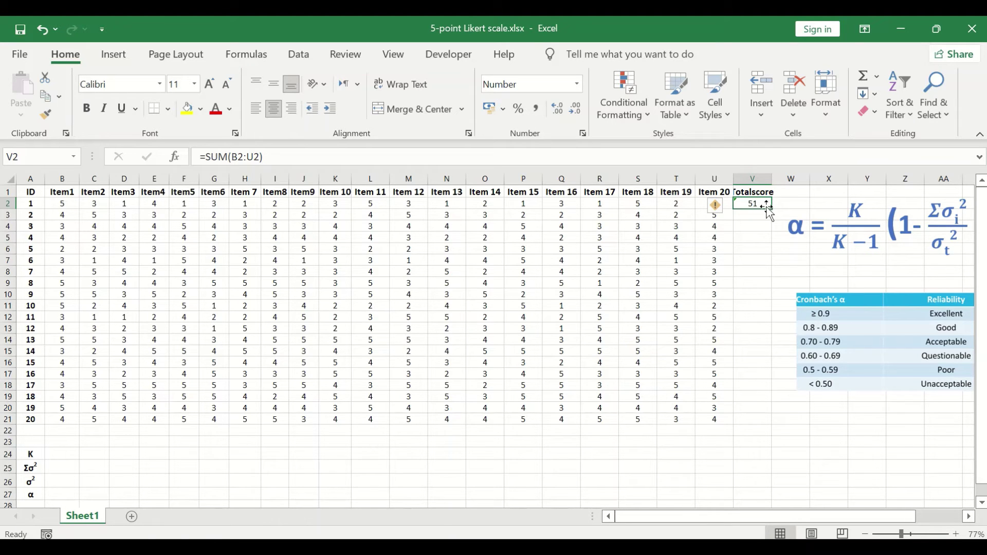
pyautogui.moveTo(769, 208); pyautogui.dragTo(755, 424)
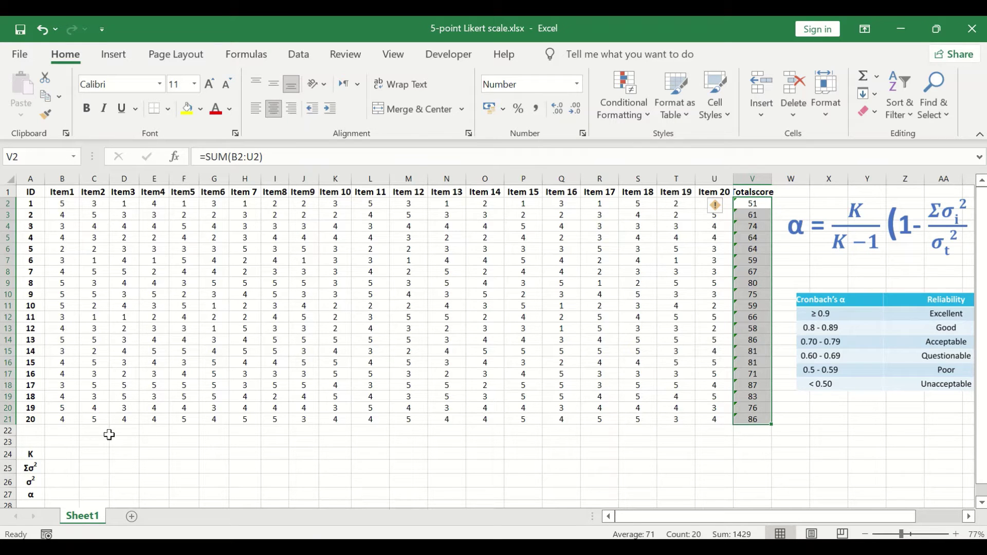
# Calculate the sample variance of the Item1 scores in B22 with =VAR.S(B2:B21).
pyautogui.click(64, 433)
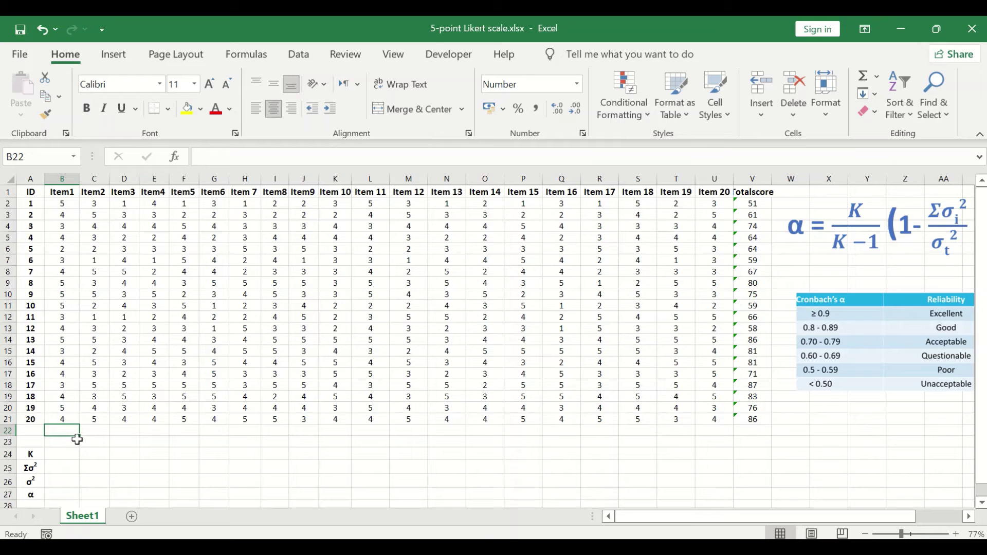
pyautogui.write('=')
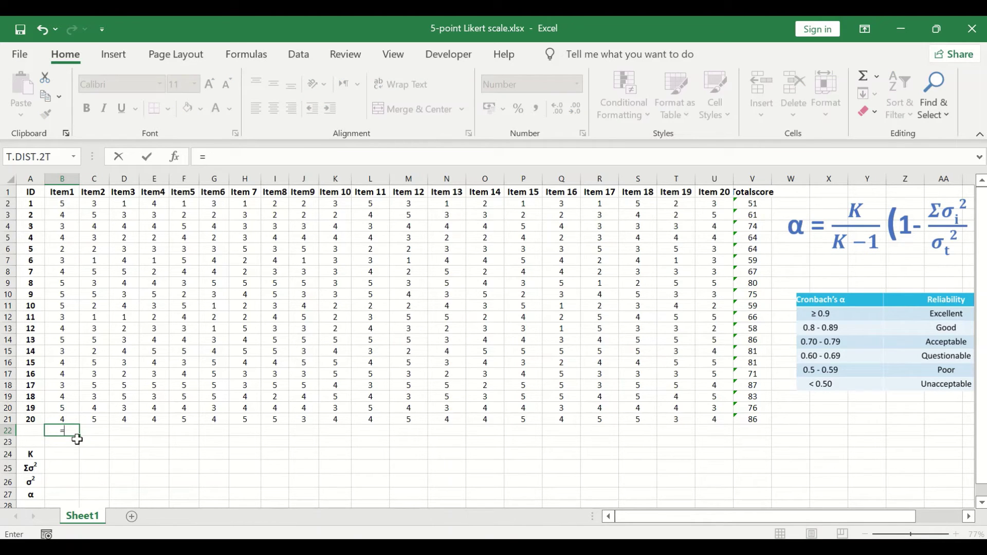
pyautogui.write('var')
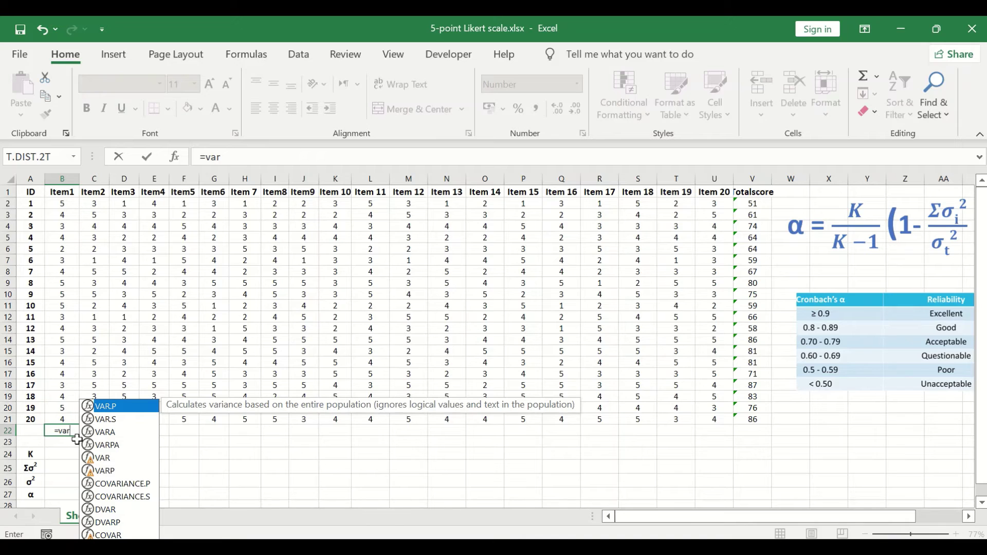
pyautogui.click(112, 420)
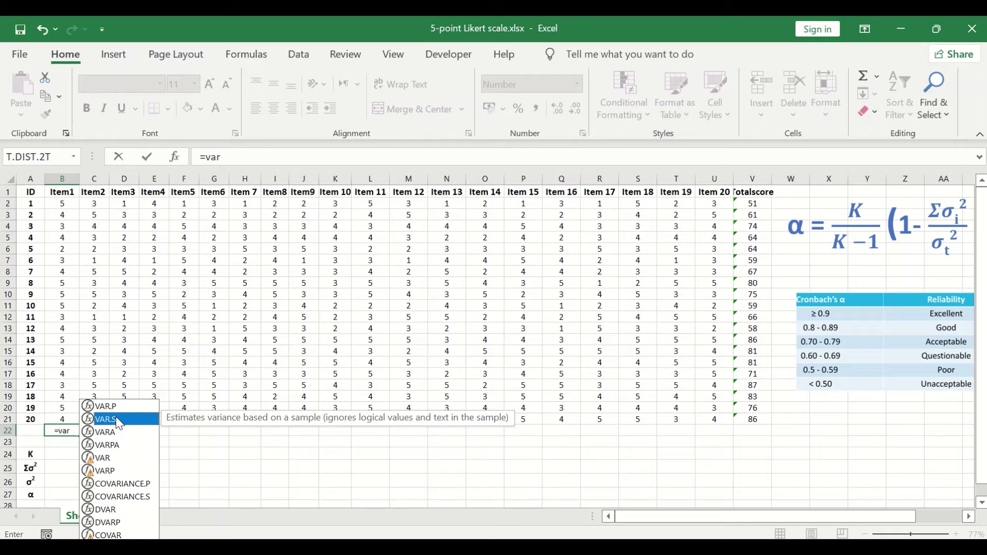
pyautogui.doubleClick(116, 420)
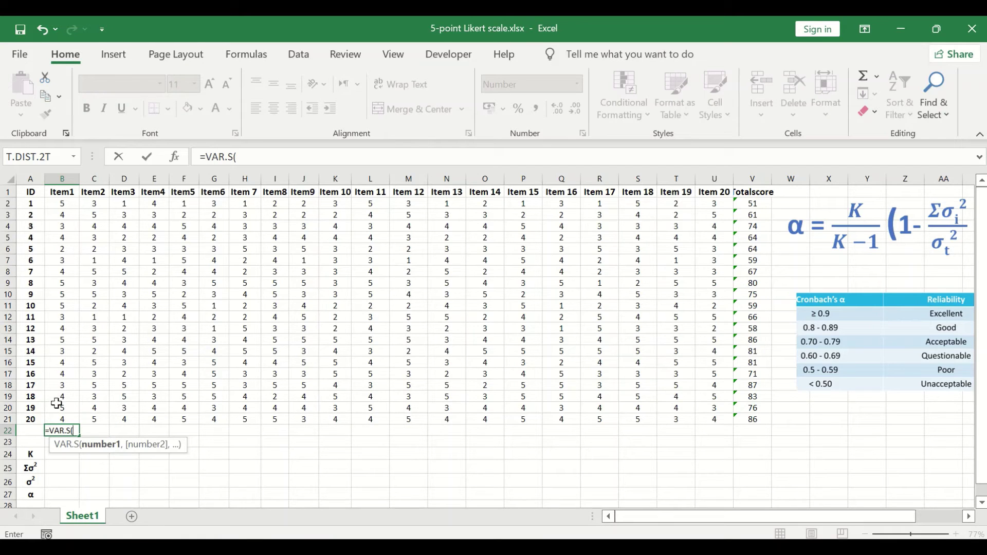
pyautogui.moveTo(62, 418); pyautogui.dragTo(57, 203)
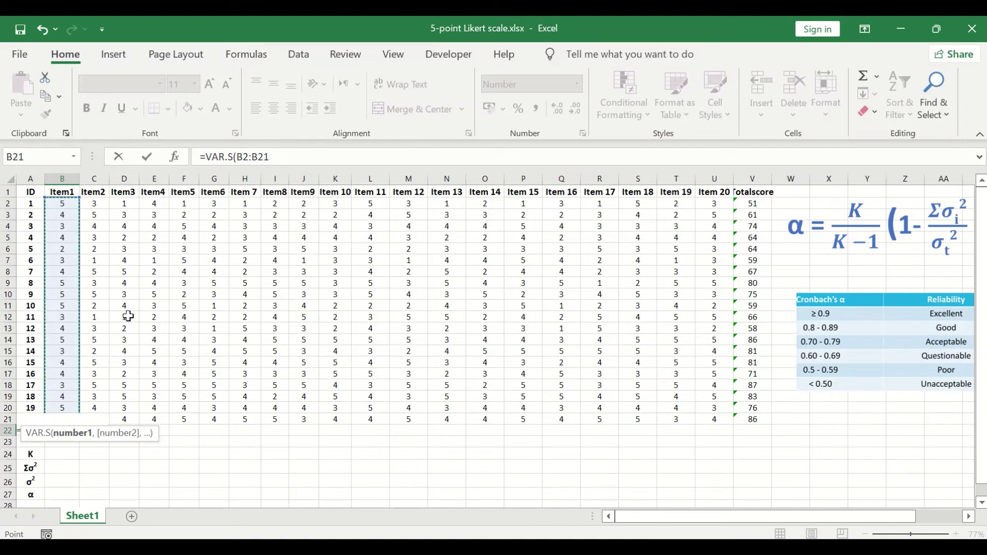
pyautogui.press('Return')
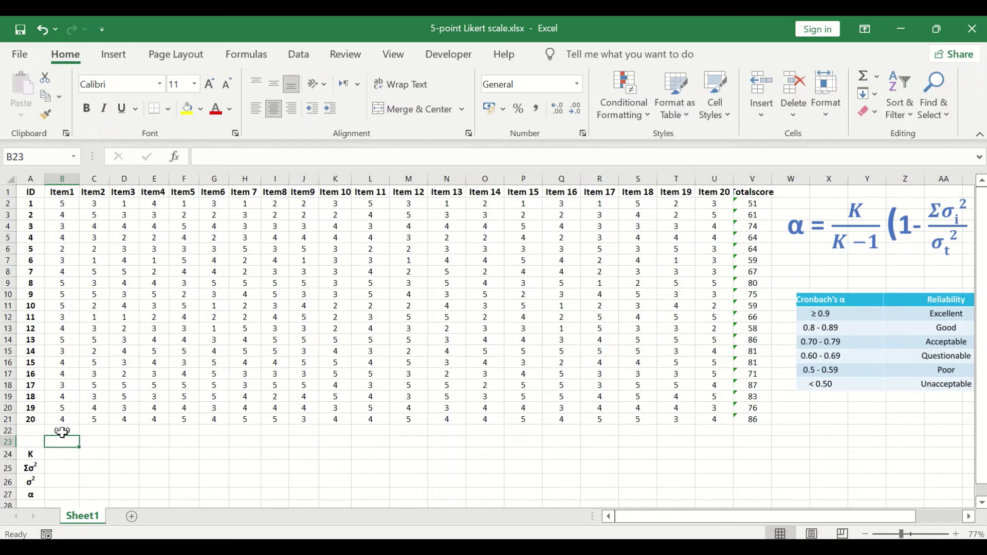
# Fill the variance formula from B22 across row 22 through the Totalscore column, V22.
pyautogui.click(62, 432)
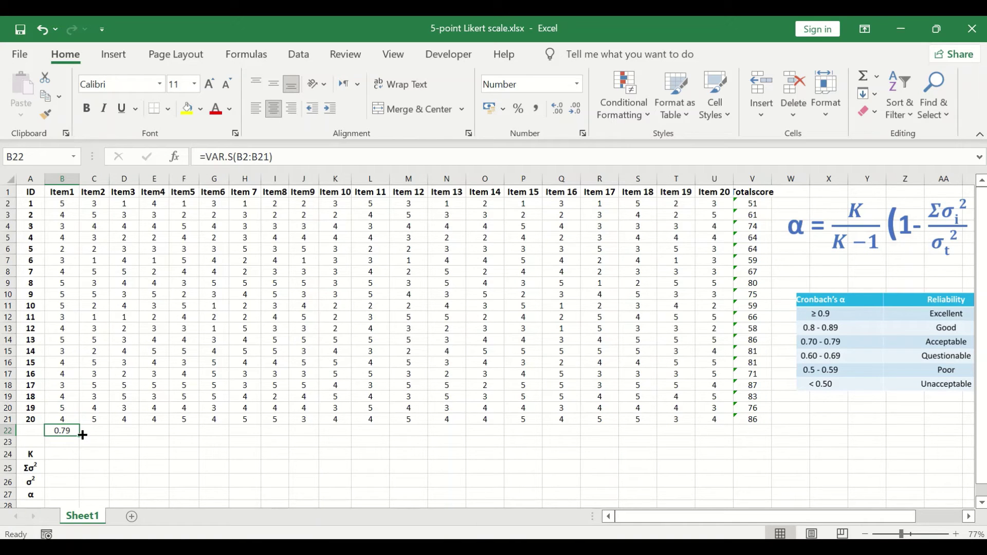
pyautogui.moveTo(79, 435); pyautogui.dragTo(766, 438)
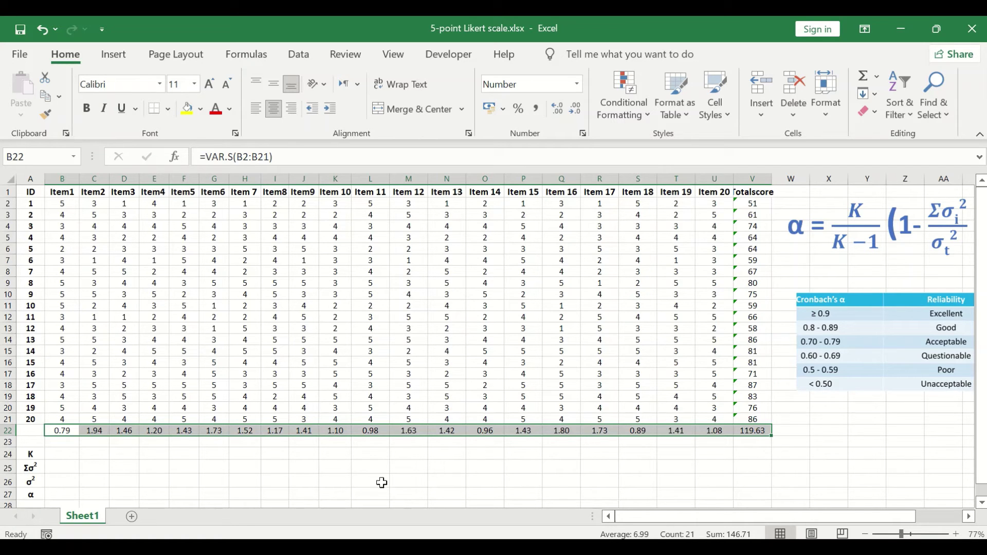
pyautogui.click(364, 467)
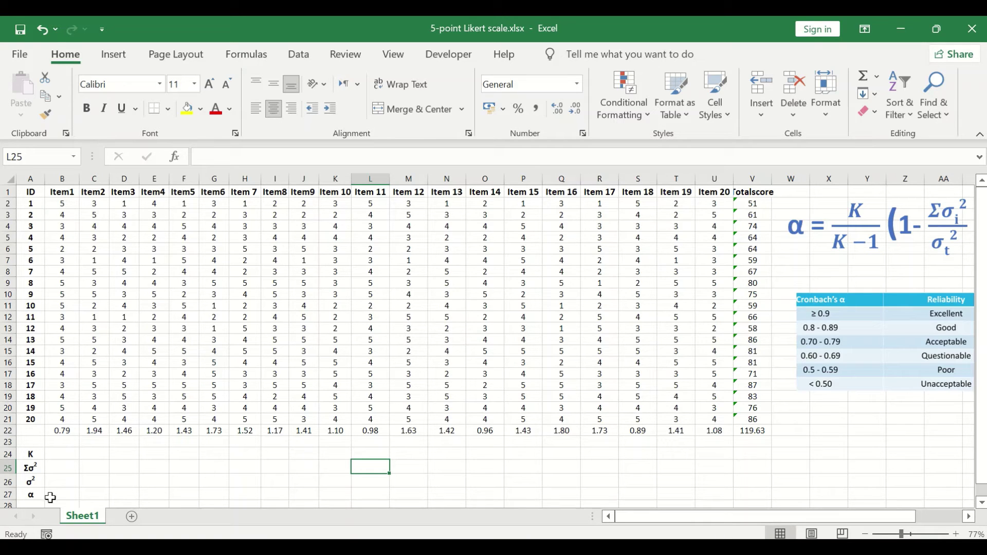
# Sum the item variances beside the Σσ² label in B25 with =SUM(B22:U22).
pyautogui.click(61, 466)
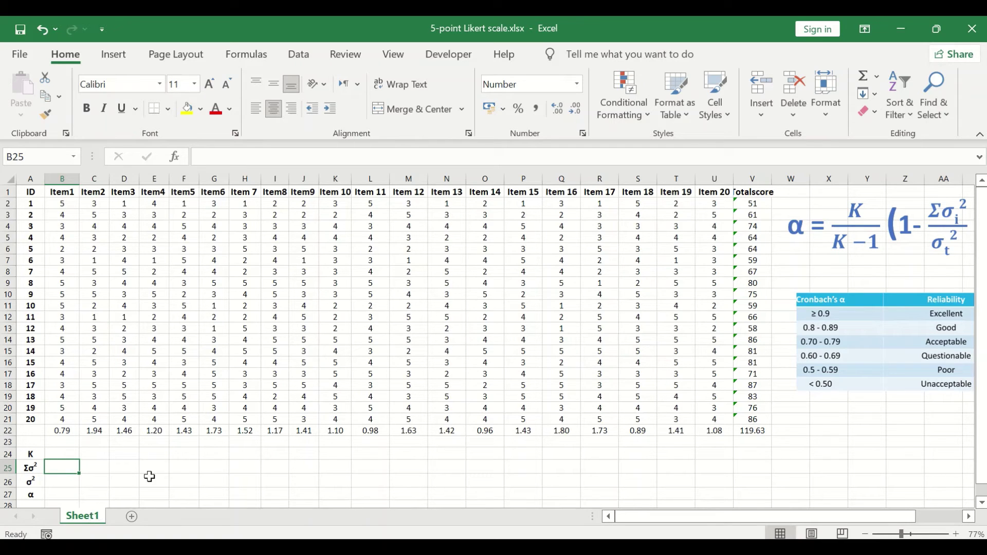
pyautogui.click(880, 77)
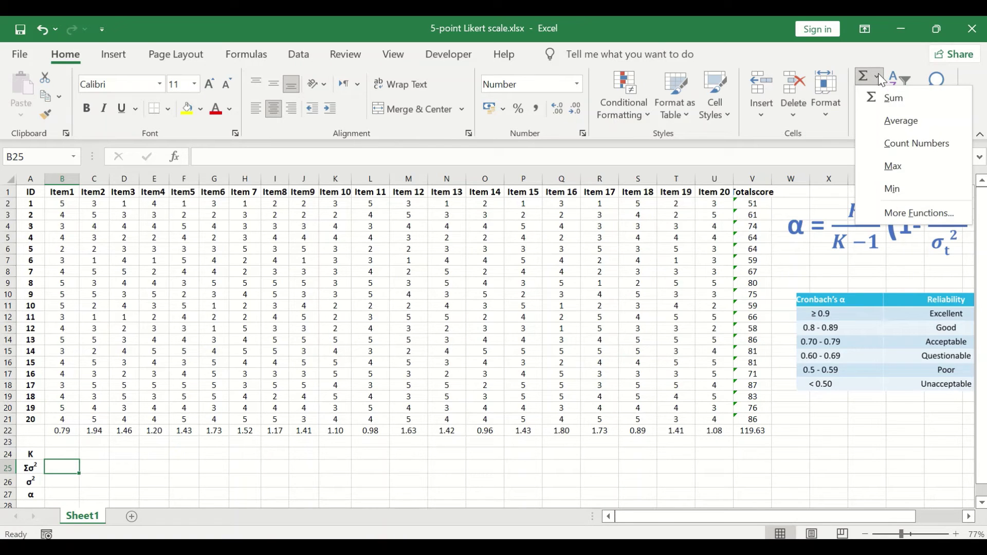
pyautogui.click(893, 98)
pyautogui.moveTo(63, 433); pyautogui.dragTo(710, 436)
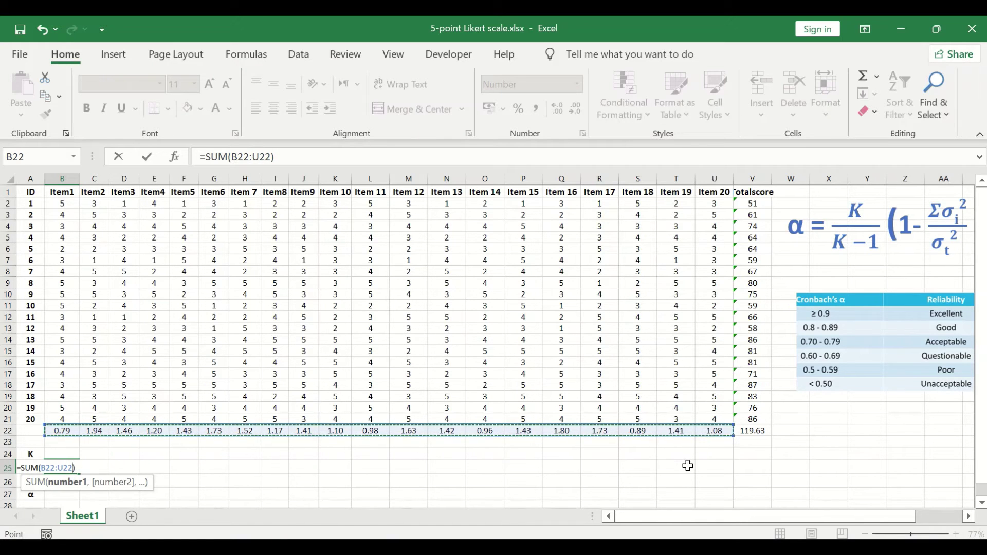
pyautogui.press('Return')
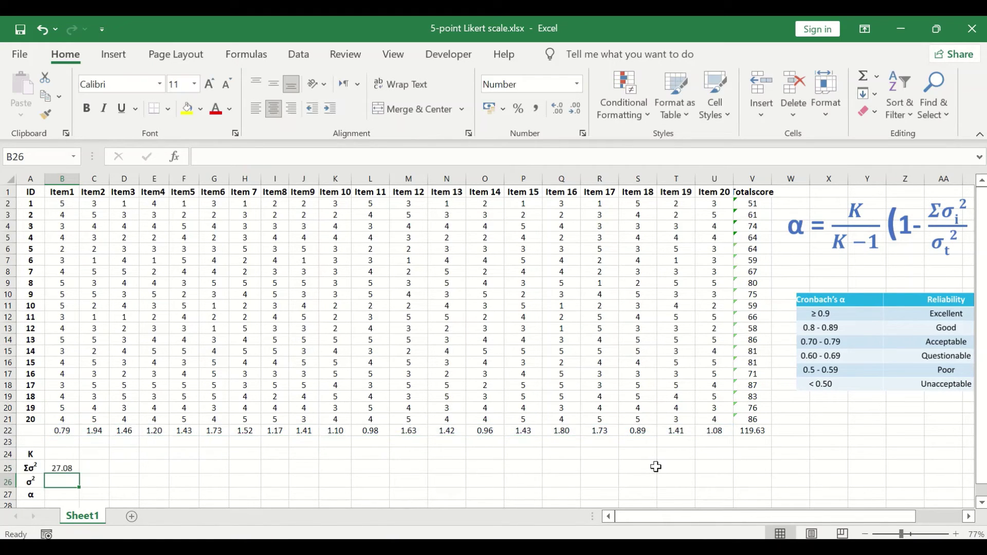
pyautogui.click(72, 467)
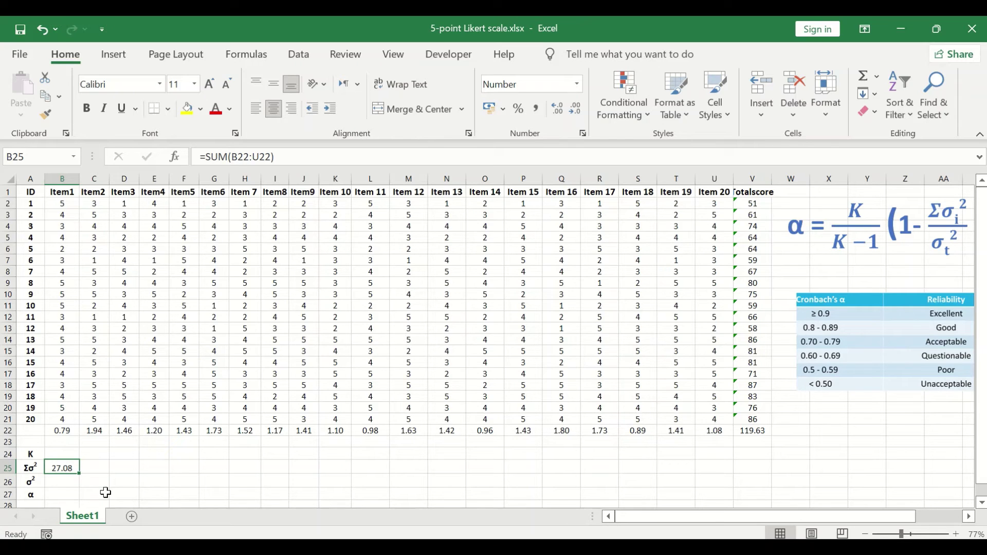
# Copy the total score variance in V22 and paste it as a link beside the σ² label in B26.
pyautogui.click(756, 433)
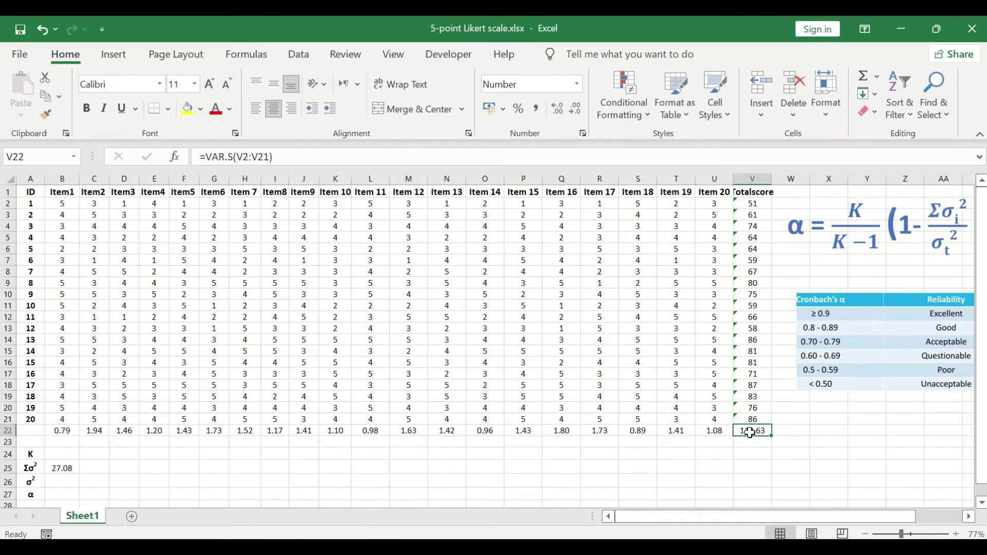
pyautogui.rightClick(750, 434)
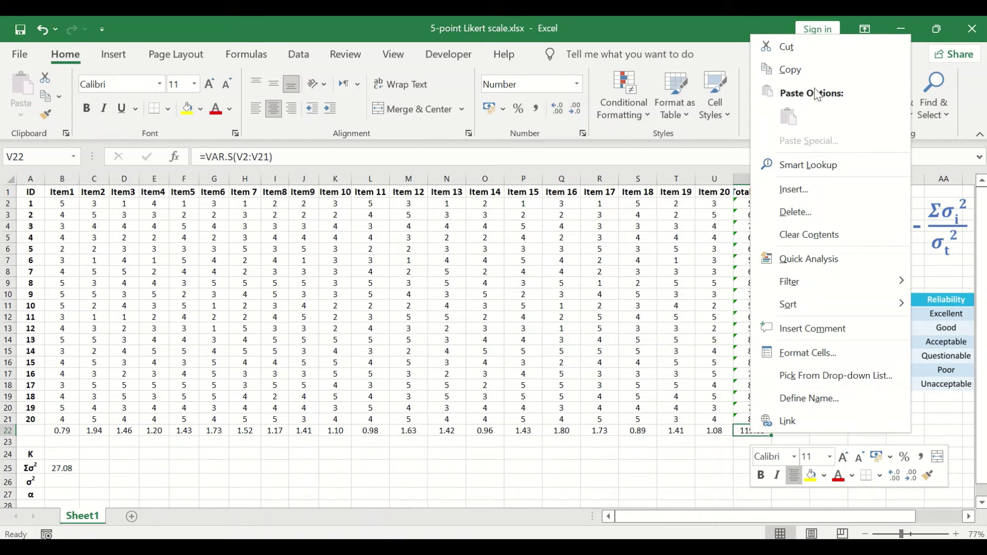
pyautogui.click(790, 70)
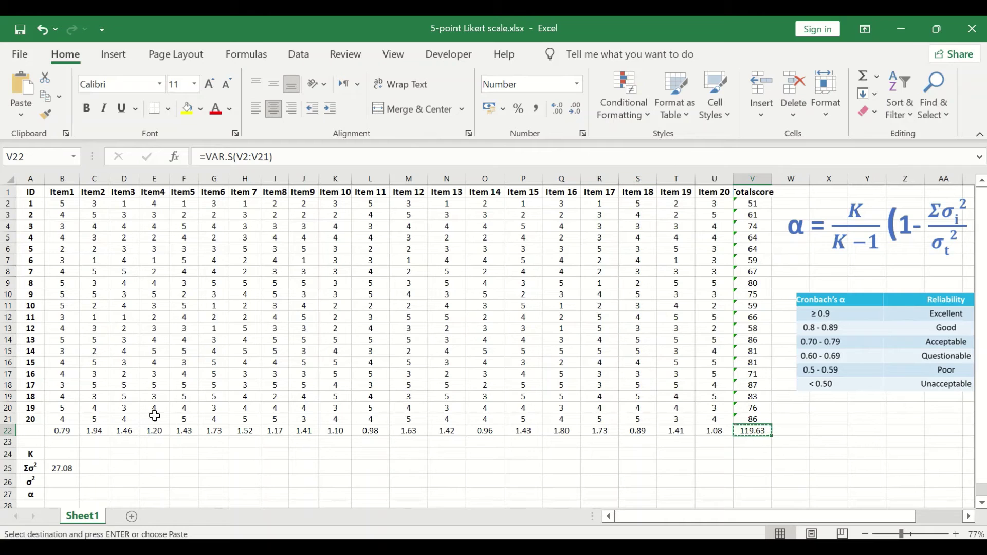
pyautogui.click(60, 482)
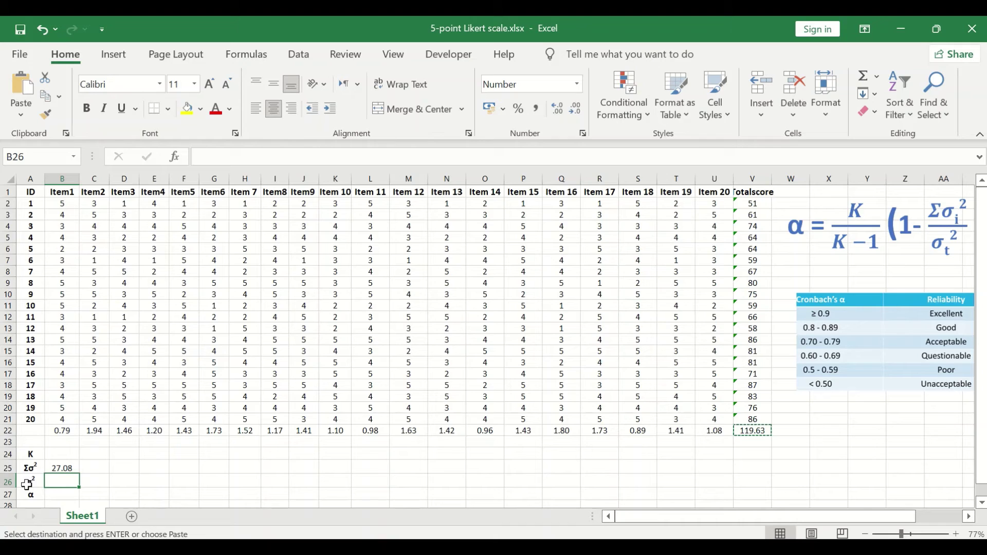
pyautogui.rightClick(63, 485)
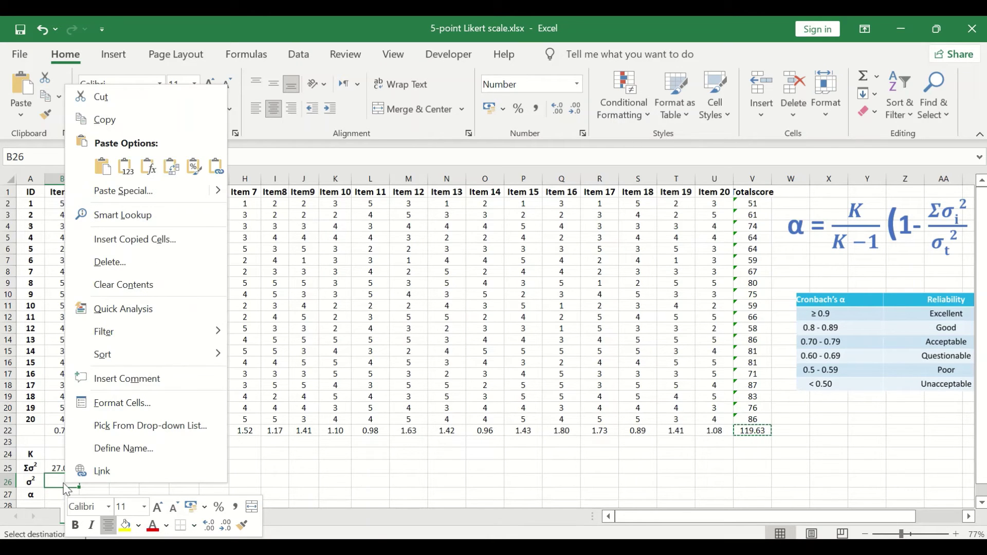
pyautogui.click(216, 167)
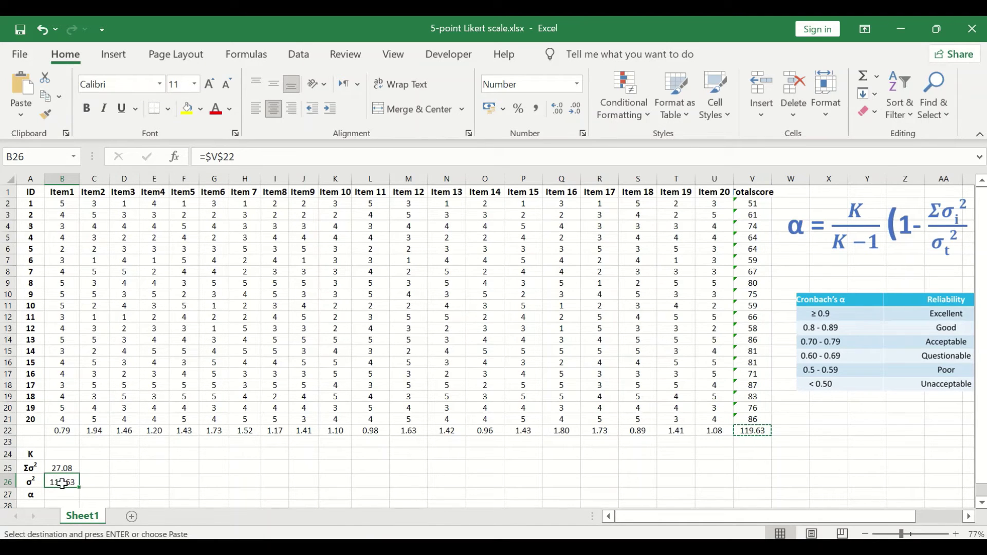
# Insert a "t" after σ in the A26 label and format that letter as subscript.
pyautogui.click(29, 483)
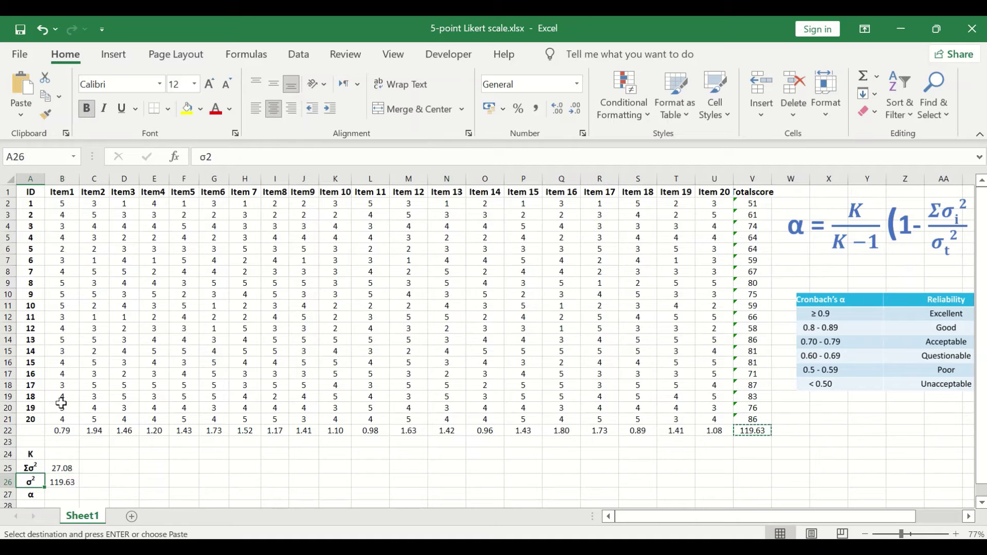
pyautogui.click(225, 158)
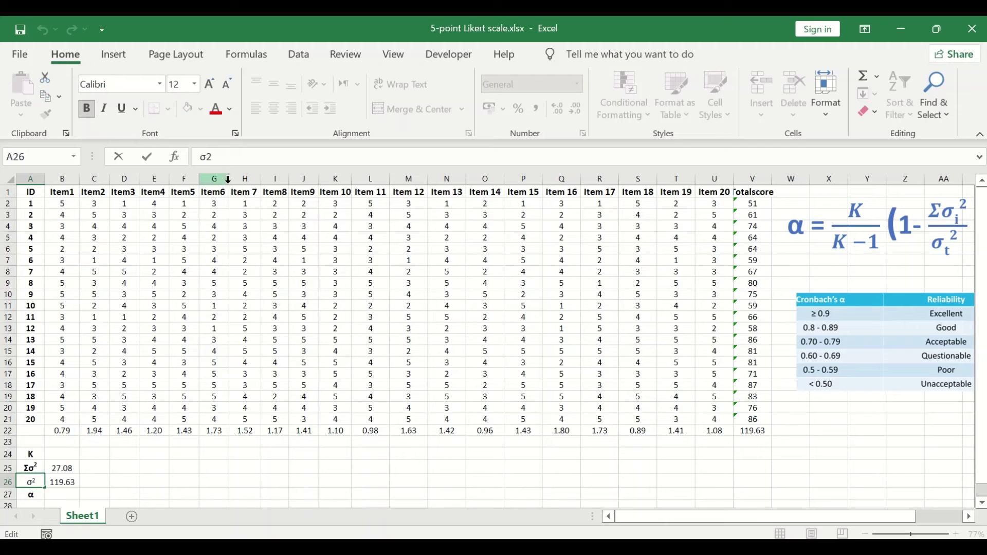
pyautogui.write('t')
pyautogui.moveTo(205, 156); pyautogui.dragTo(211, 156)
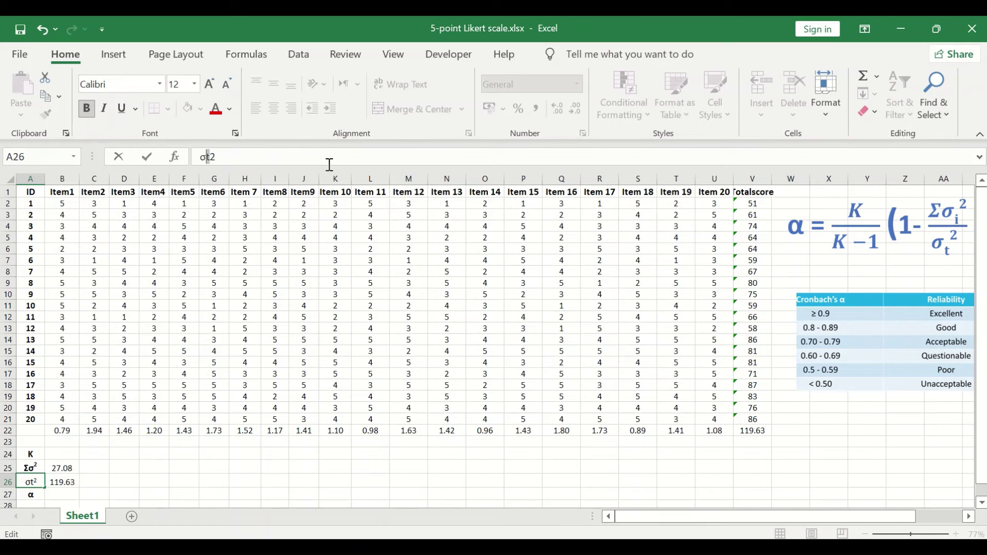
pyautogui.click(233, 133)
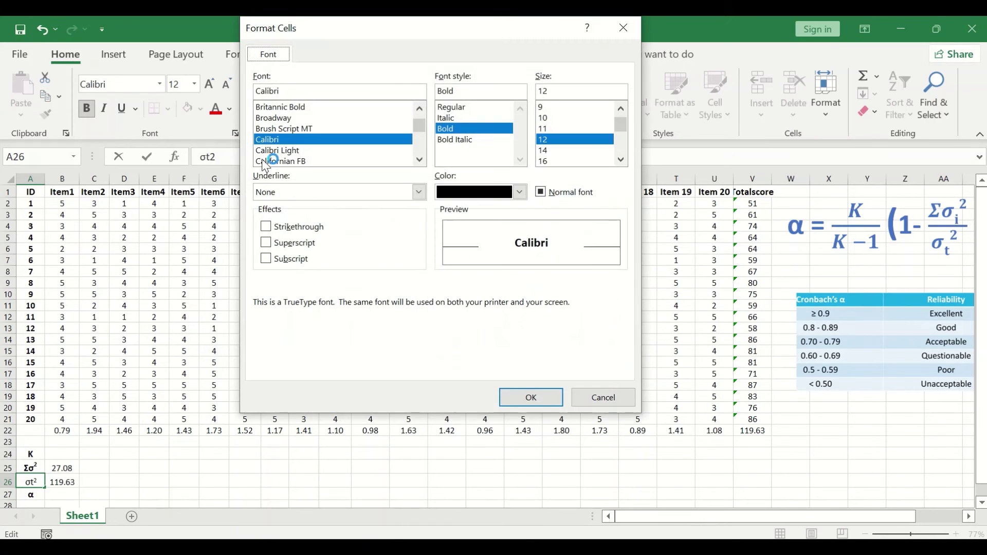
pyautogui.click(265, 258)
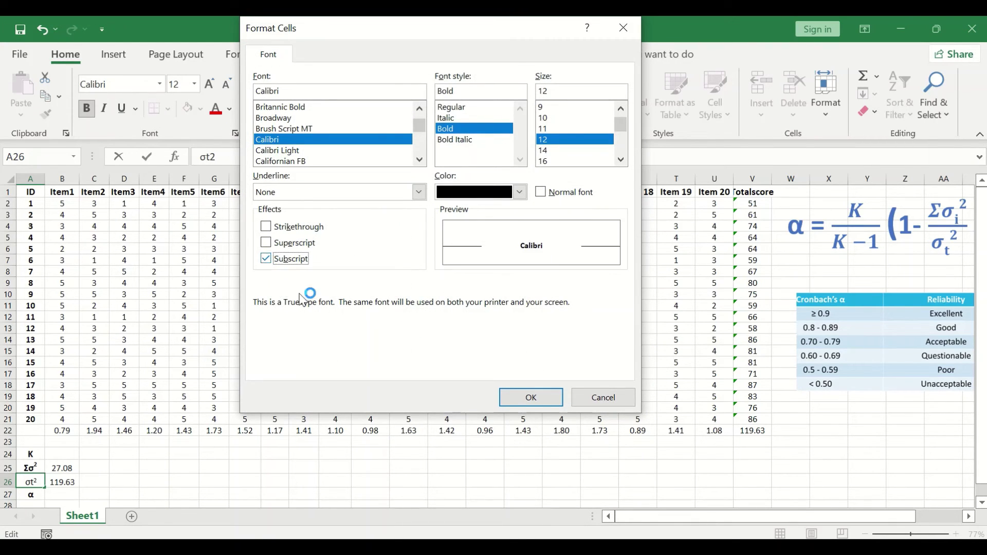
pyautogui.click(515, 398)
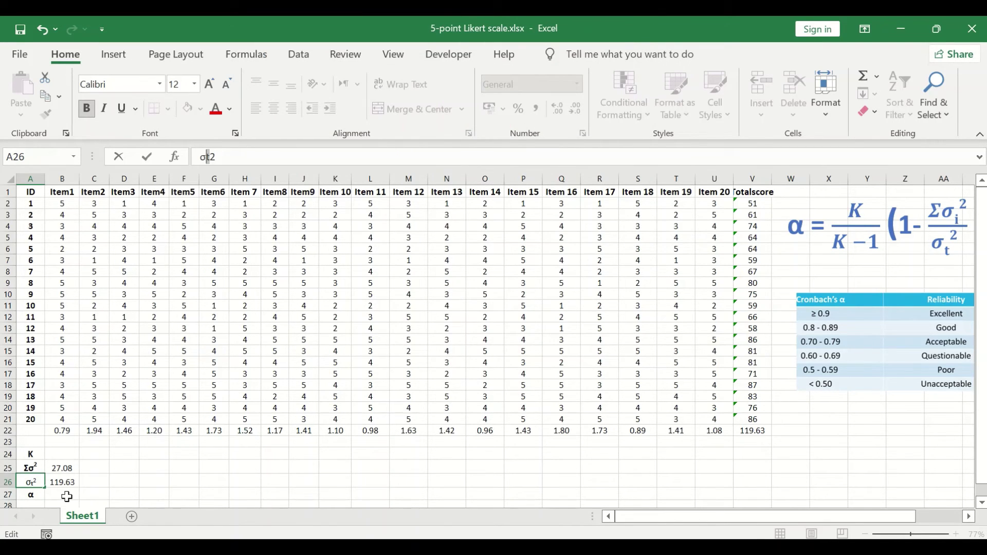
# Finish the A26 label edit and enter 20 as the number of items beside the K label in B24.
pyautogui.click(77, 484)
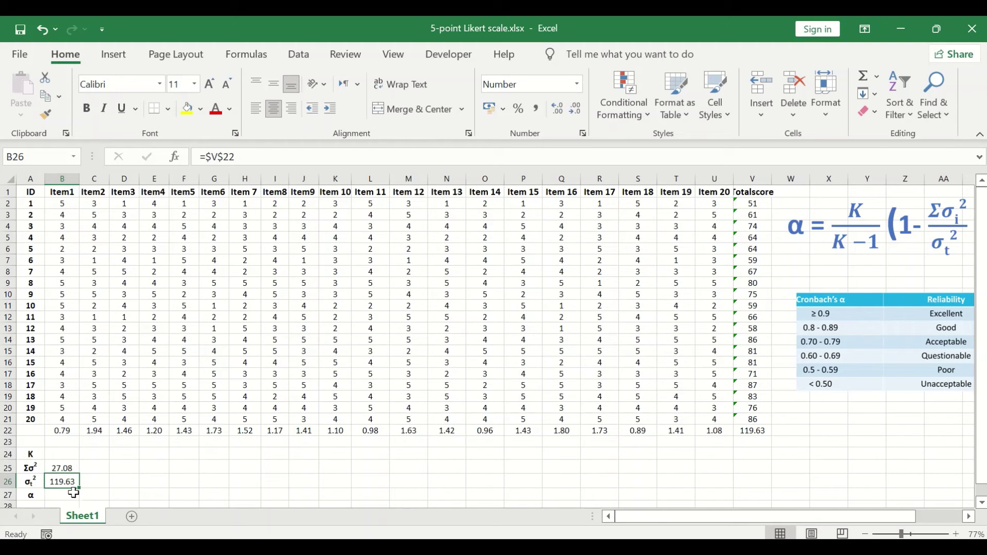
pyautogui.click(67, 457)
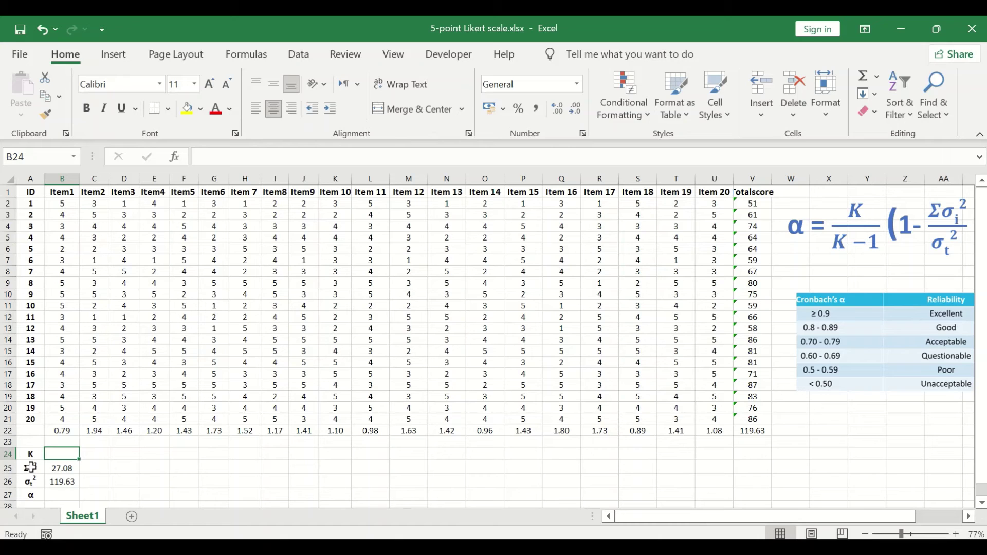
pyautogui.write('20')
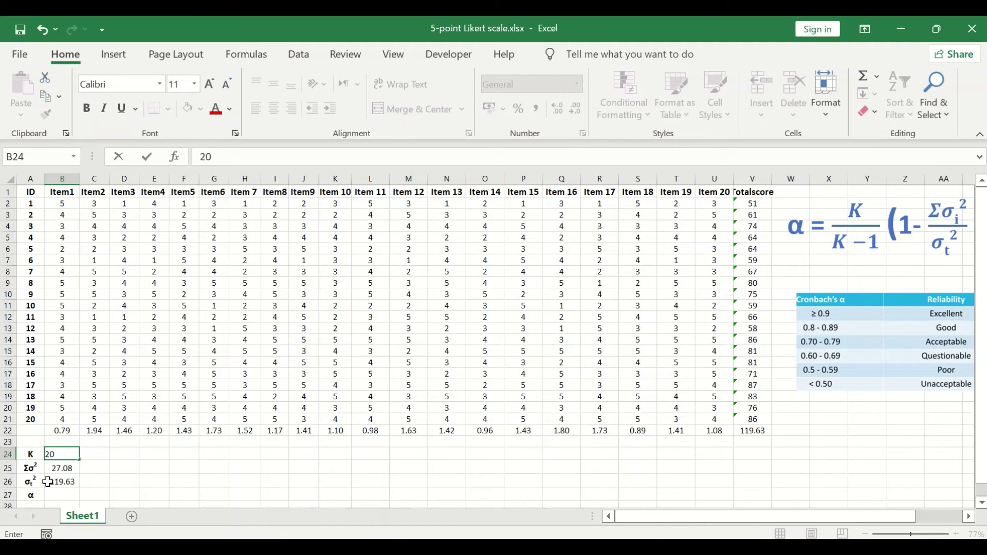
pyautogui.click(103, 467)
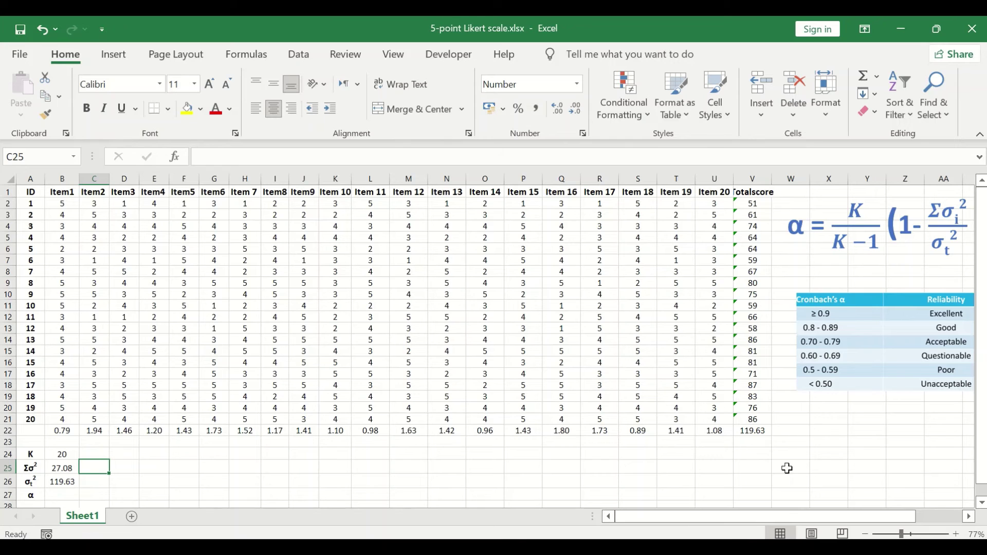
# Calculate Cronbach's alpha beside the α label in B27 with =(20/19)*(1-B25/B26), following the formula shown on the sheet.
pyautogui.hscroll(3, 789, 516)
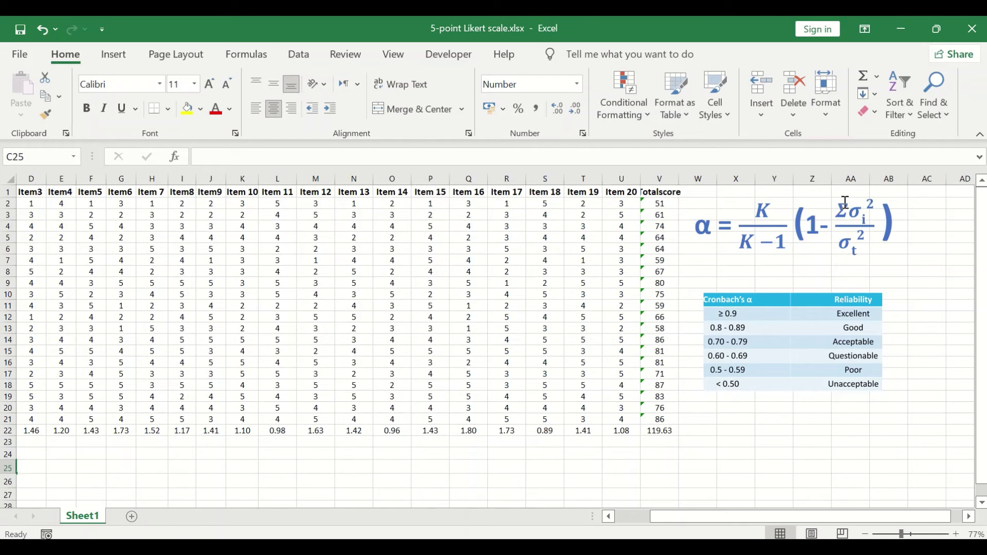
pyautogui.moveTo(797, 517); pyautogui.dragTo(698, 522)
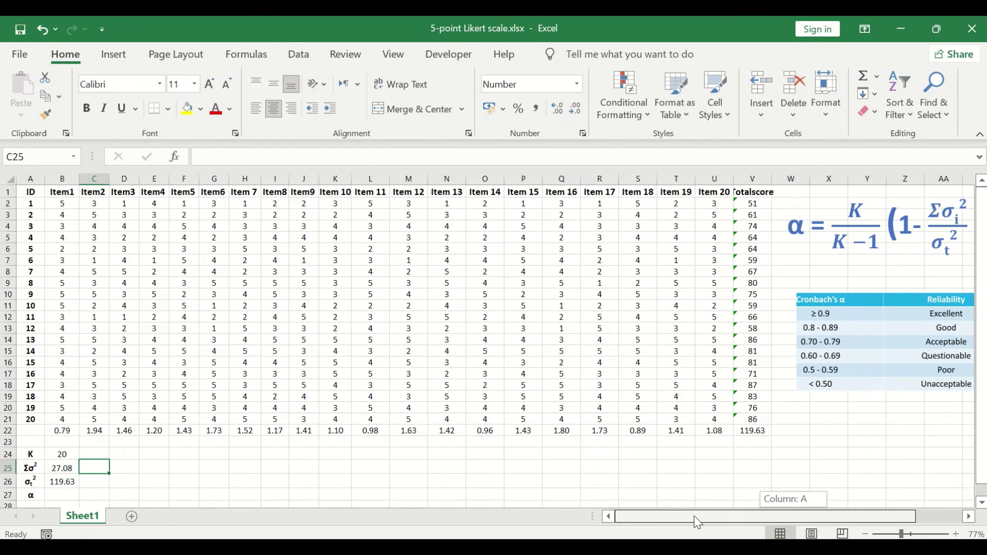
pyautogui.click(66, 494)
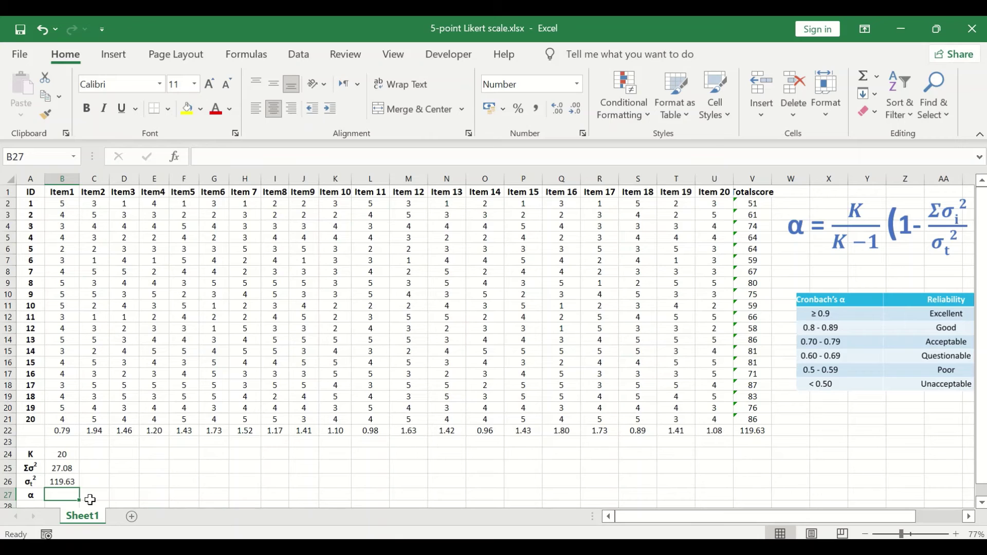
pyautogui.write('=')
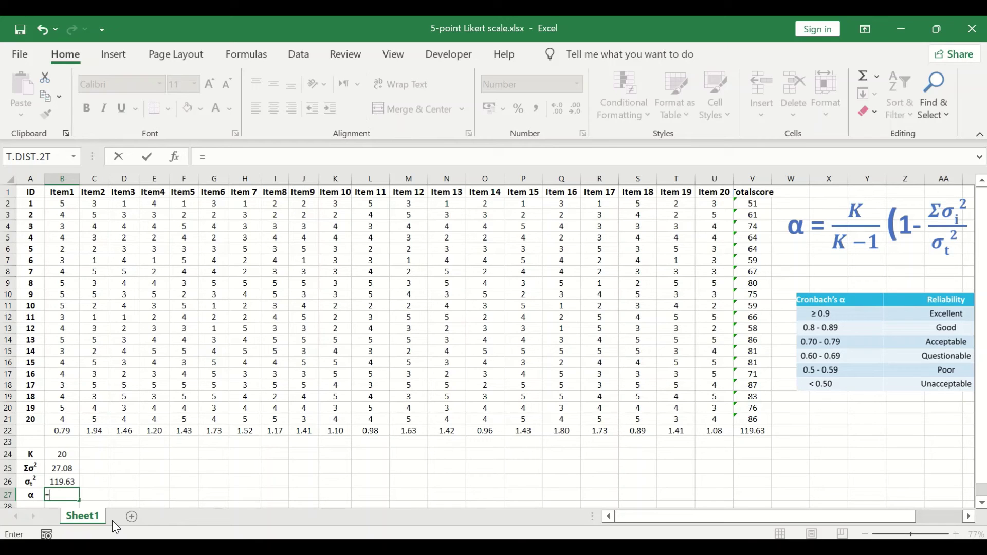
pyautogui.write('(20/19)*')
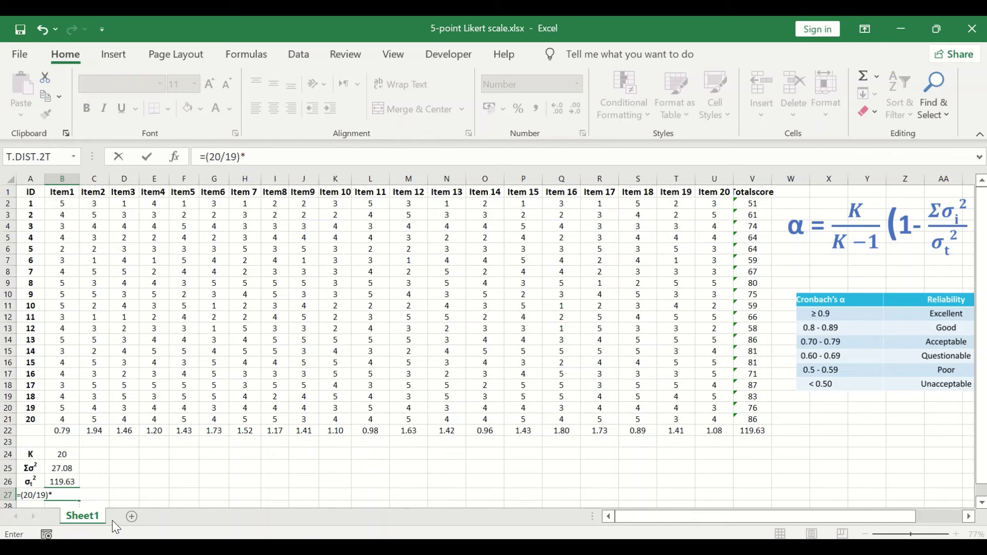
pyautogui.write('(1-')
pyautogui.click(65, 469)
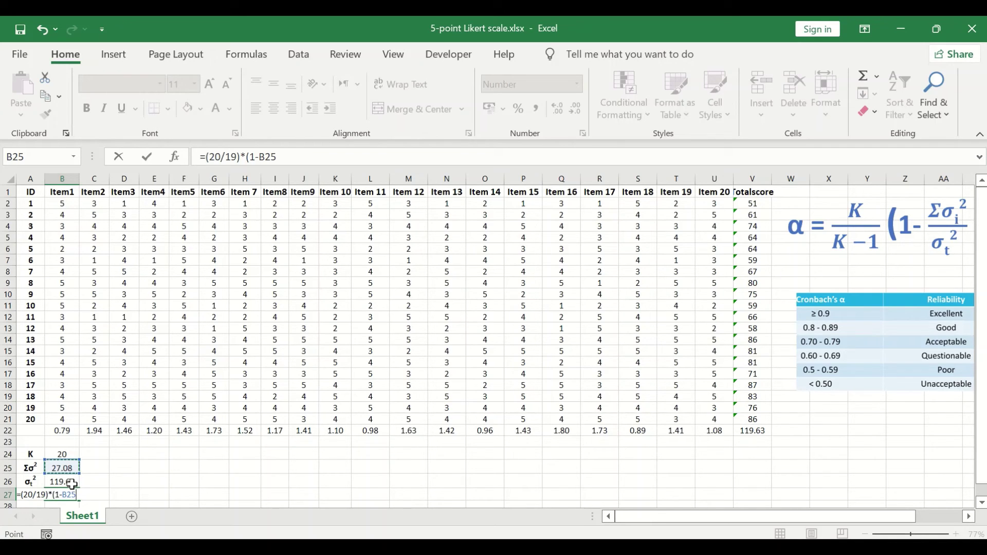
pyautogui.write('/')
pyautogui.click(65, 484)
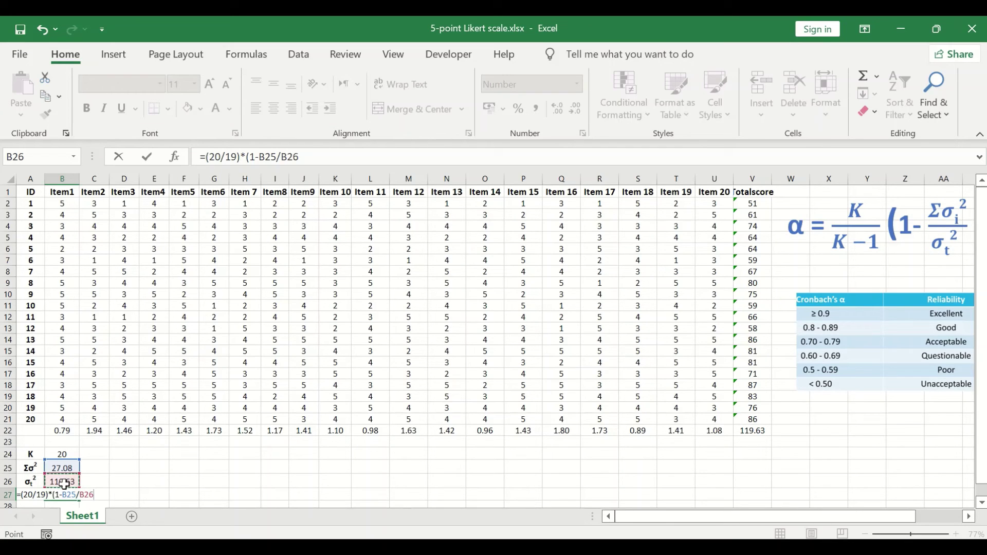
pyautogui.click(303, 158)
pyautogui.write(')')
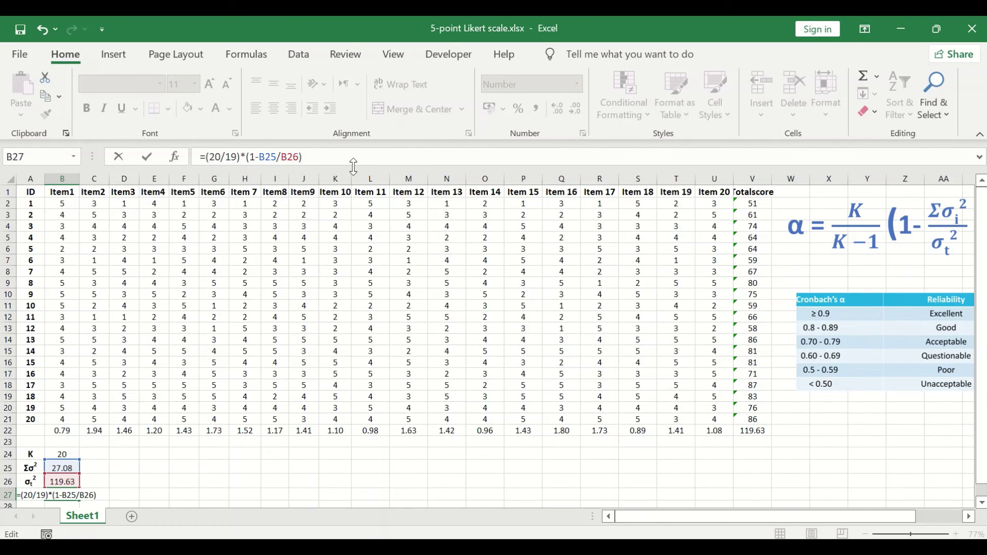
pyautogui.press('Return')
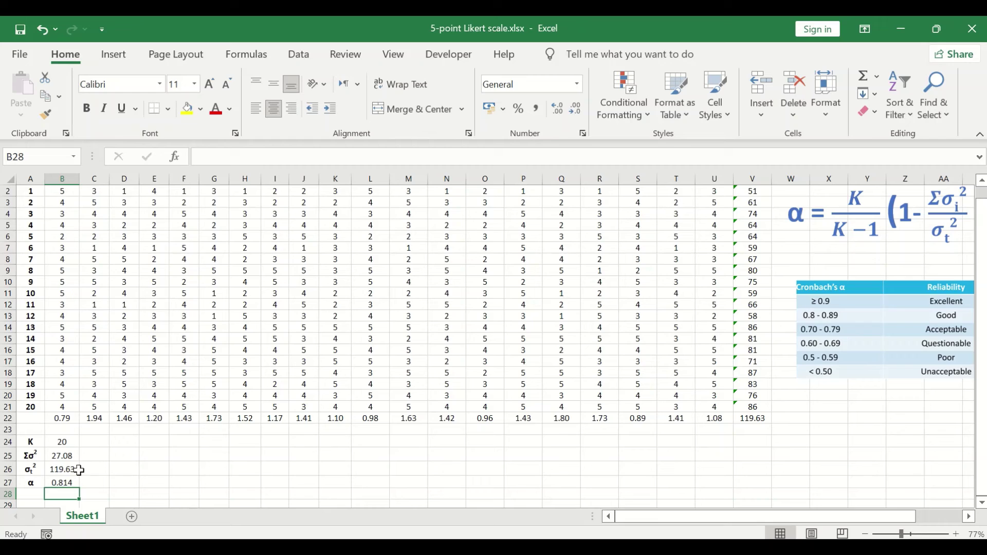
pyautogui.click(64, 482)
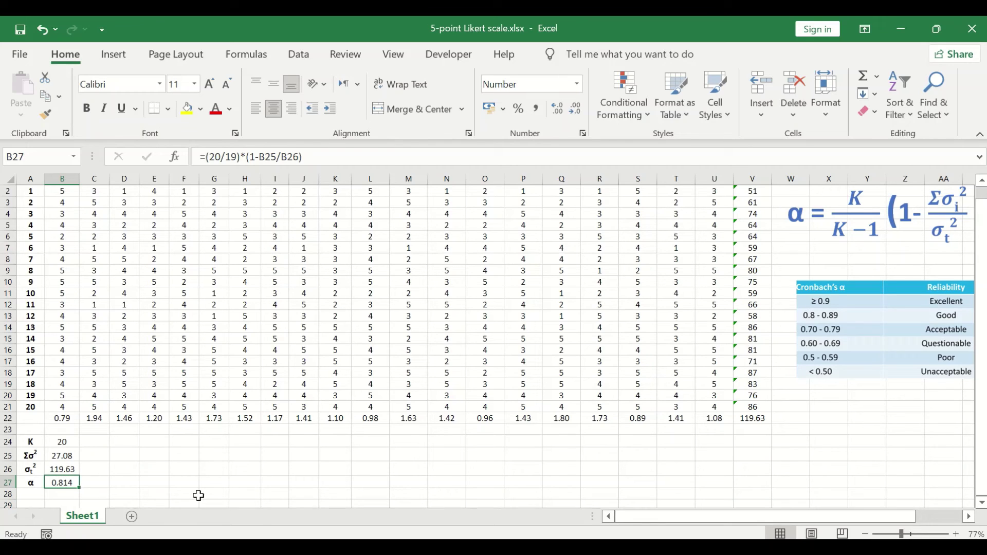
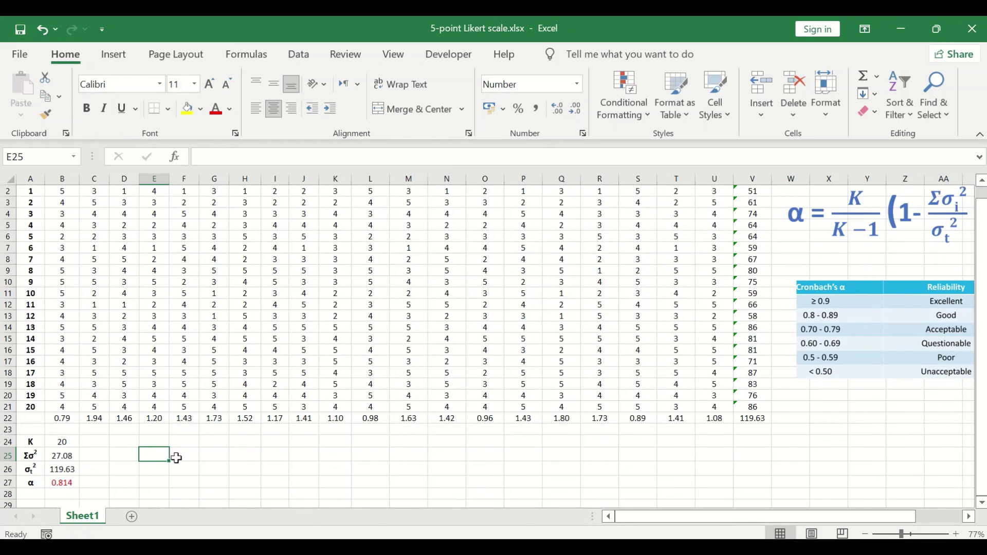
# Compare the alpha in B27 with the ranges in the Cronbach's α reliability table beside the data.
pyautogui.moveTo(827, 521); pyautogui.dragTo(873, 519)
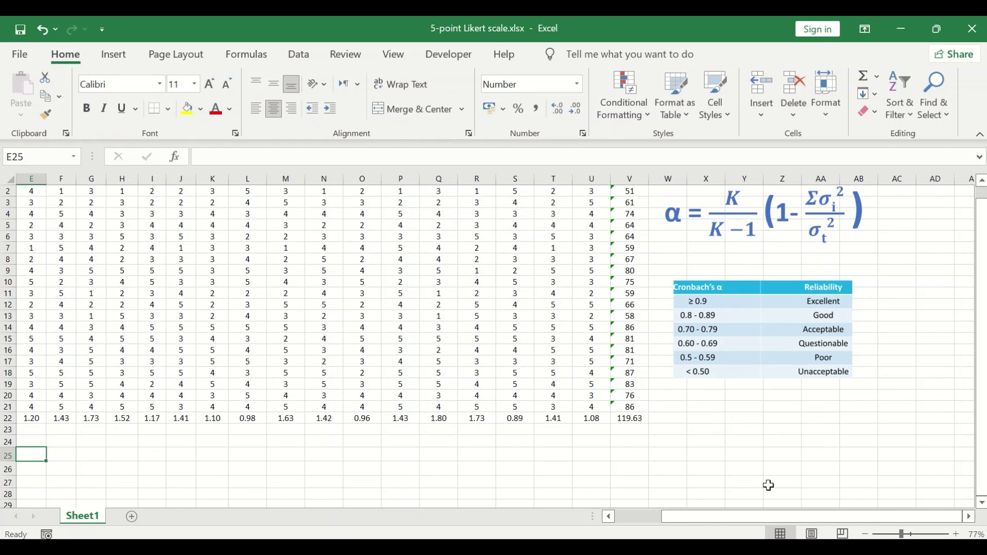
pyautogui.moveTo(684, 516); pyautogui.dragTo(638, 514)
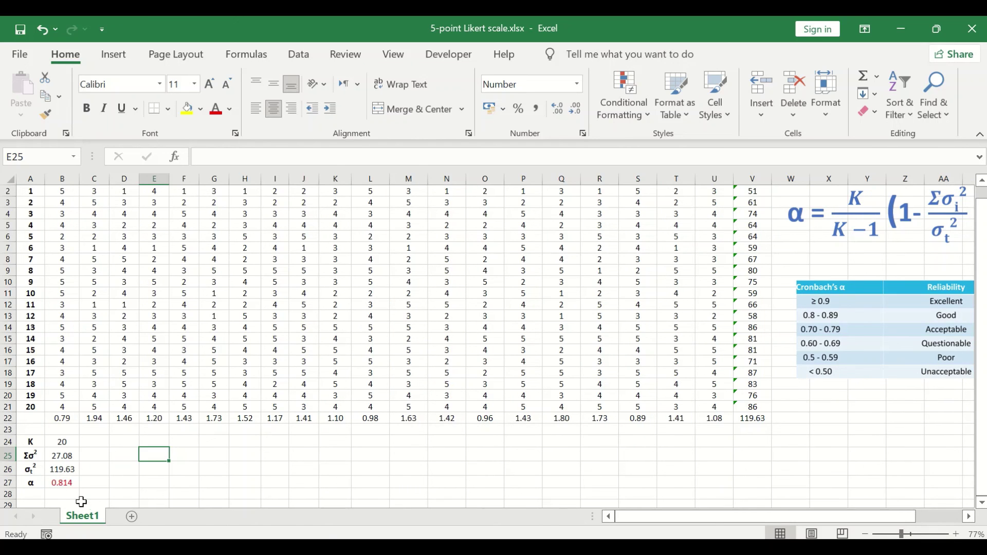
pyautogui.moveTo(714, 514); pyautogui.dragTo(802, 519)
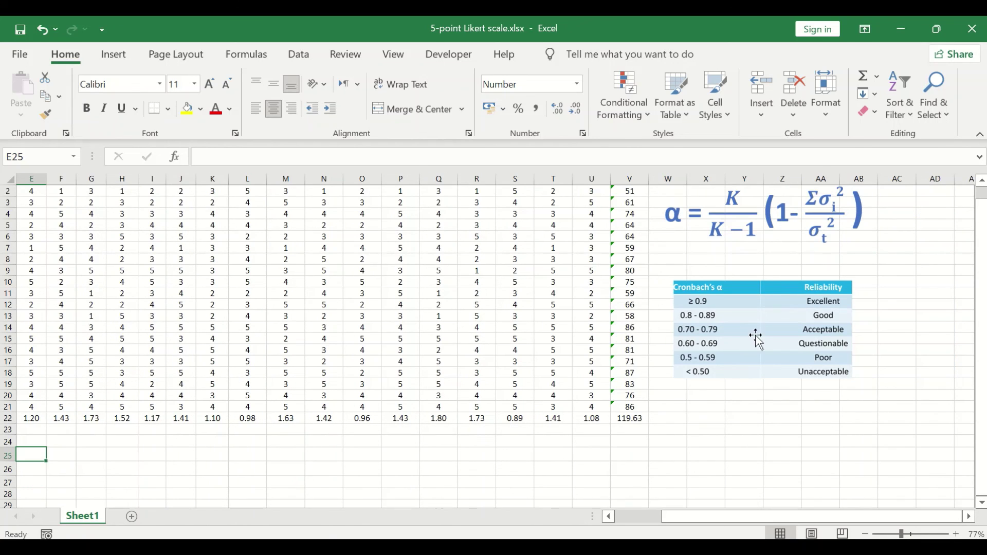